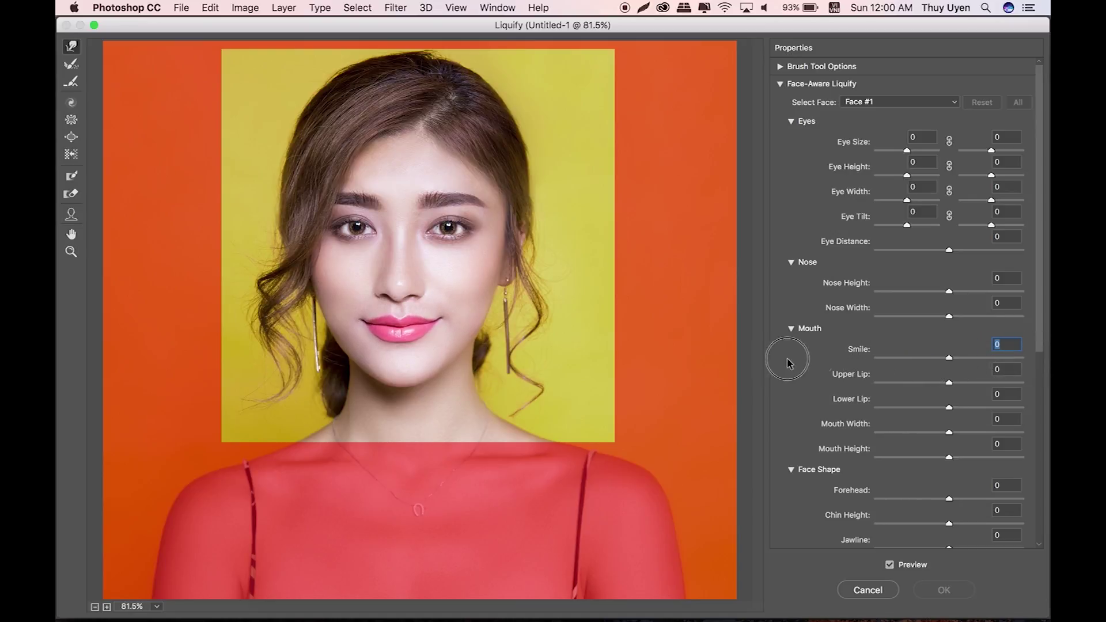
Reshape the mouth with Smile 62, Upper Lip -13, Lower Lip 19, Mouth Width -15 and Mouth Height 26.
drag(865, 357, 983, 359)
click(993, 358)
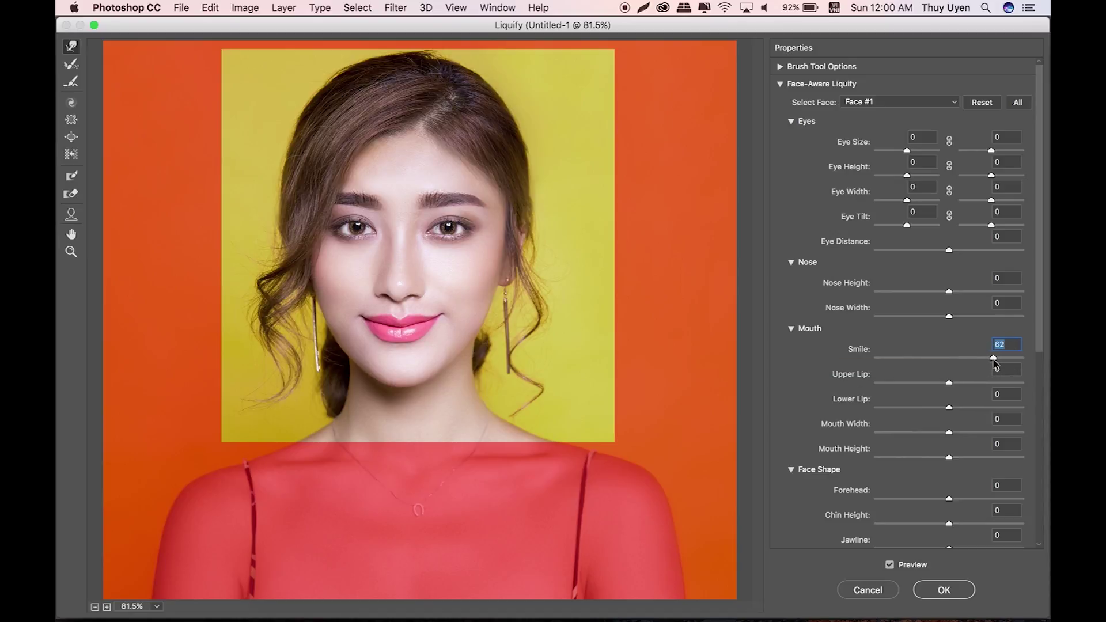
drag(949, 384, 972, 465)
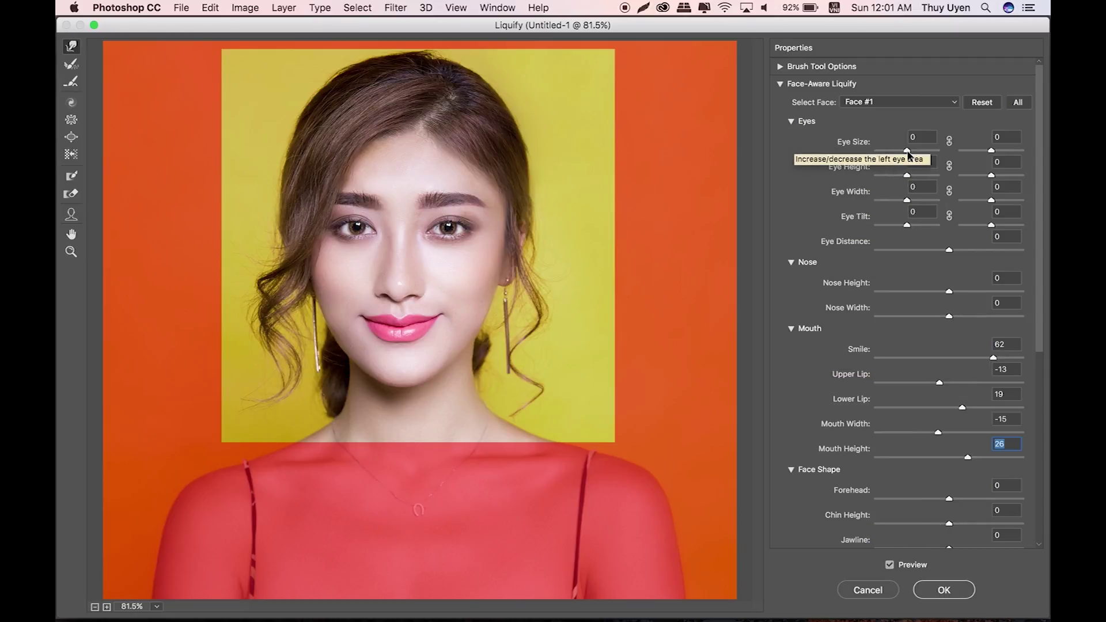
Set Eye Size to 50 for both eyes and apply the Liquify filter.
drag(908, 151, 923, 153)
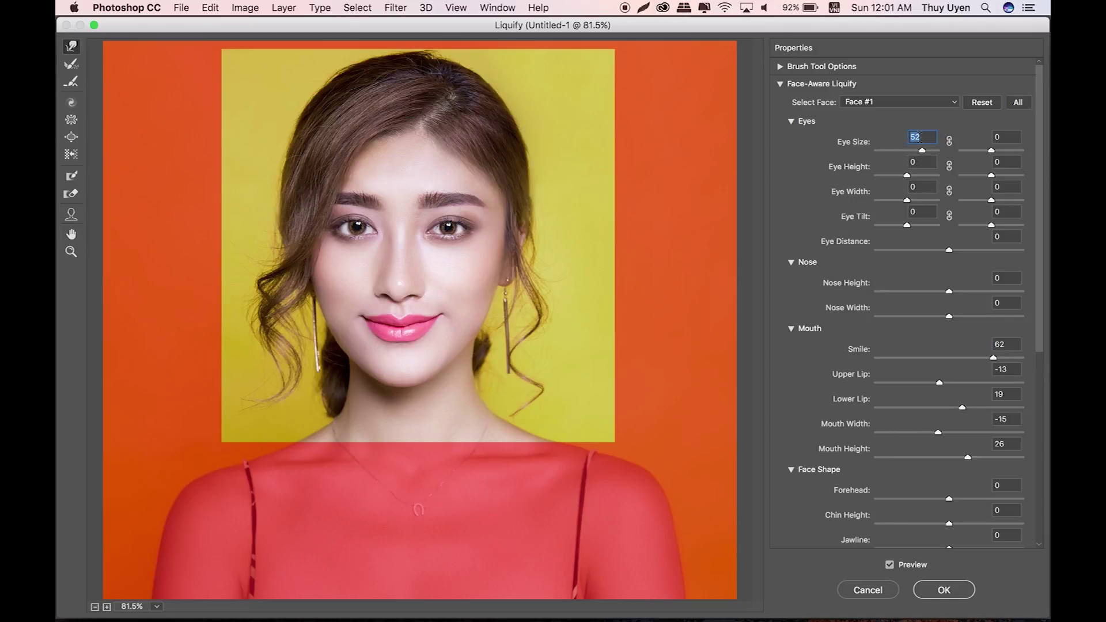
key(Tab)
text(50)
key(Tab)
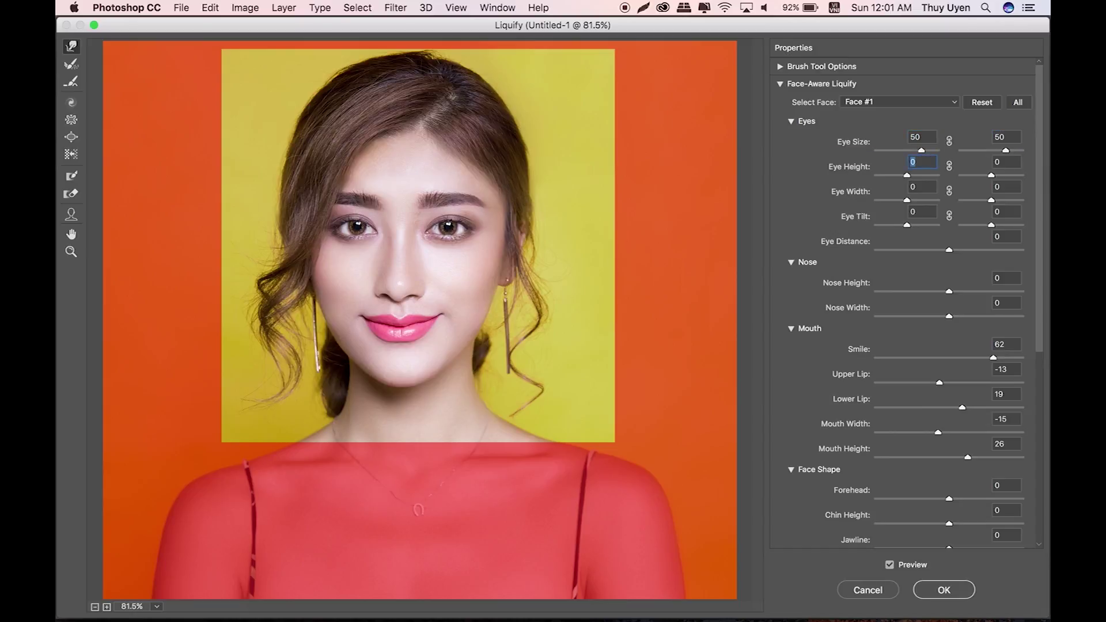
click(941, 591)
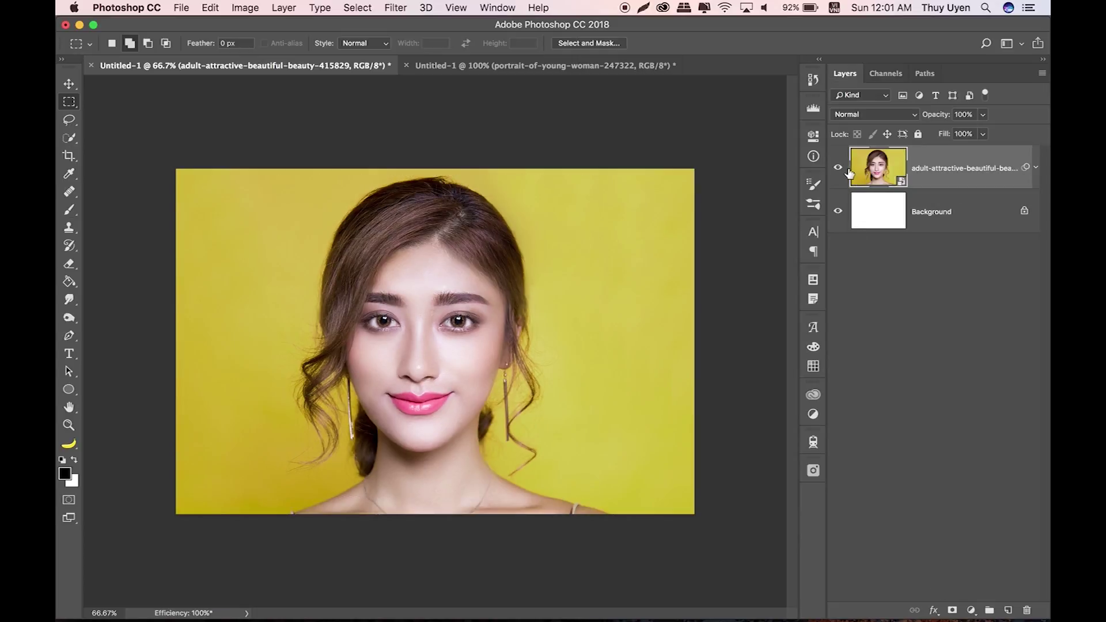
Expand the portrait layer's smart filters and toggle the Liquify filter's visibility to compare before and after.
click(1035, 168)
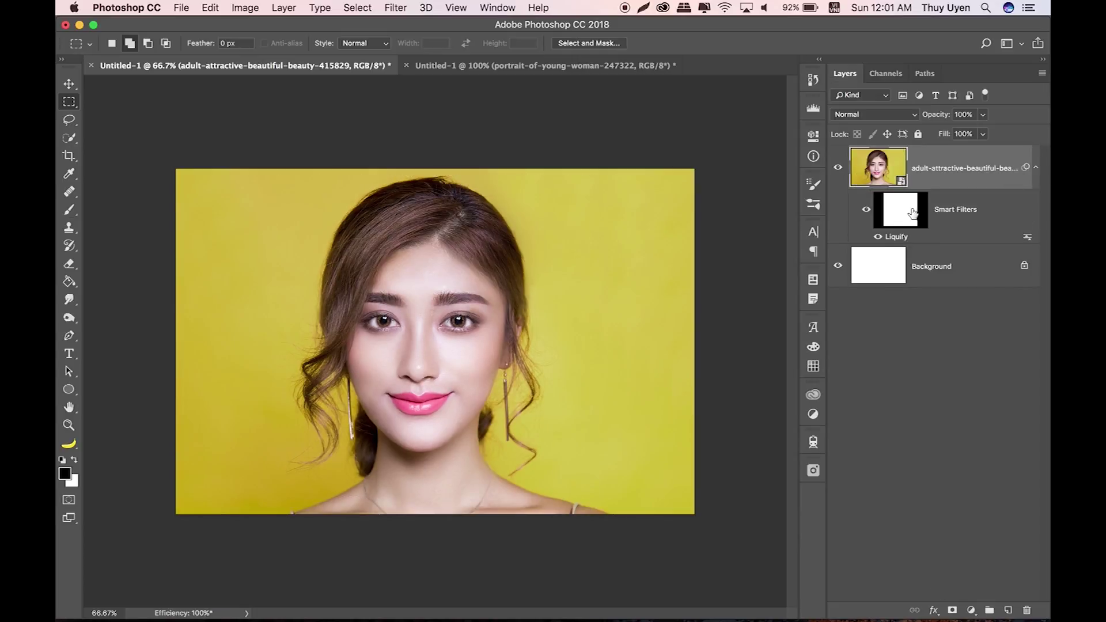
click(879, 239)
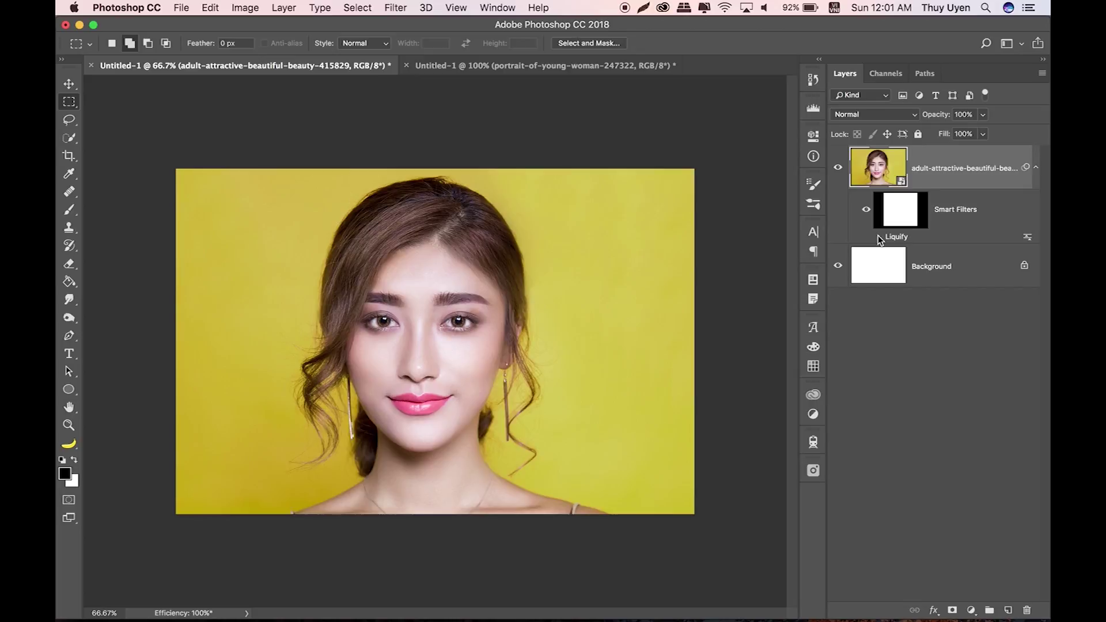
click(878, 238)
click(879, 238)
click(878, 237)
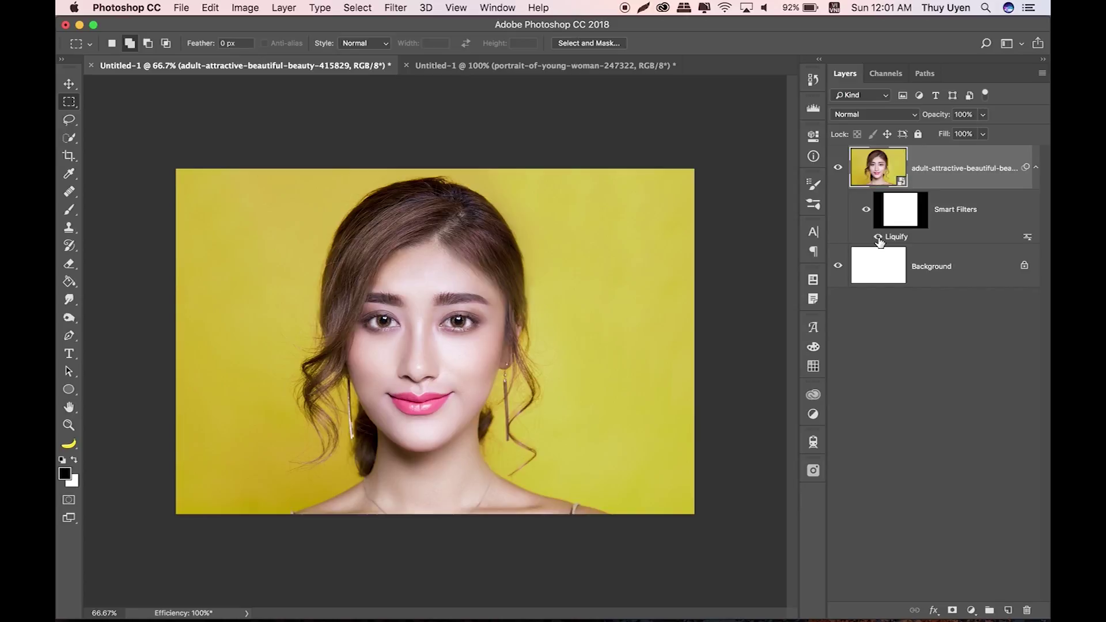
In the portrait-of-young-woman document, duplicate the portrait layer, select a rectangle around the face and hair, and open Liquify.
click(541, 65)
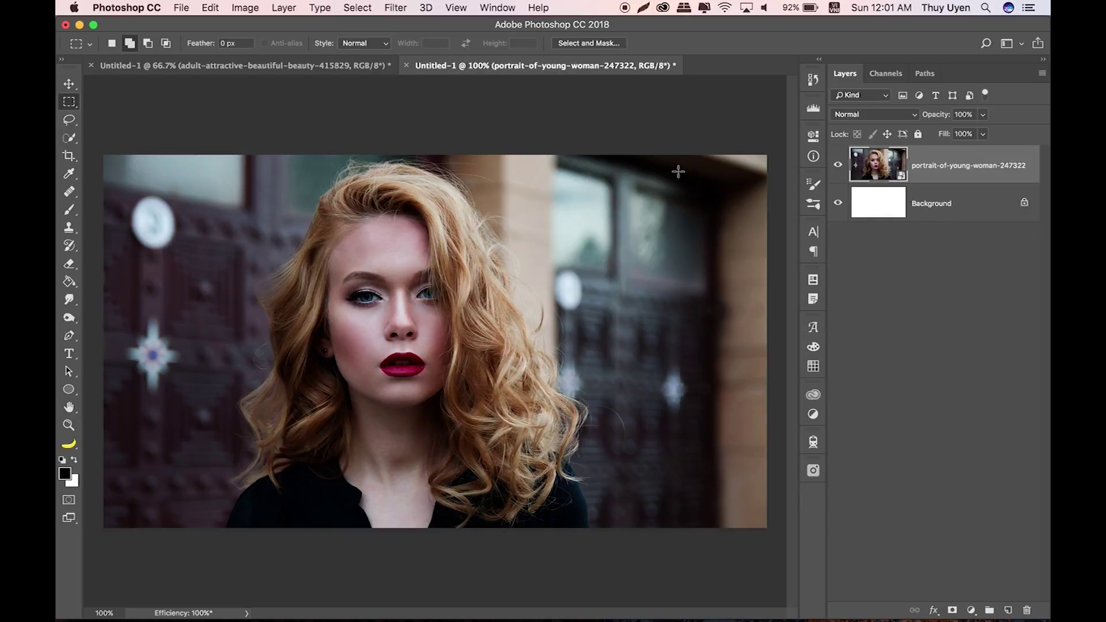
key(super+j)
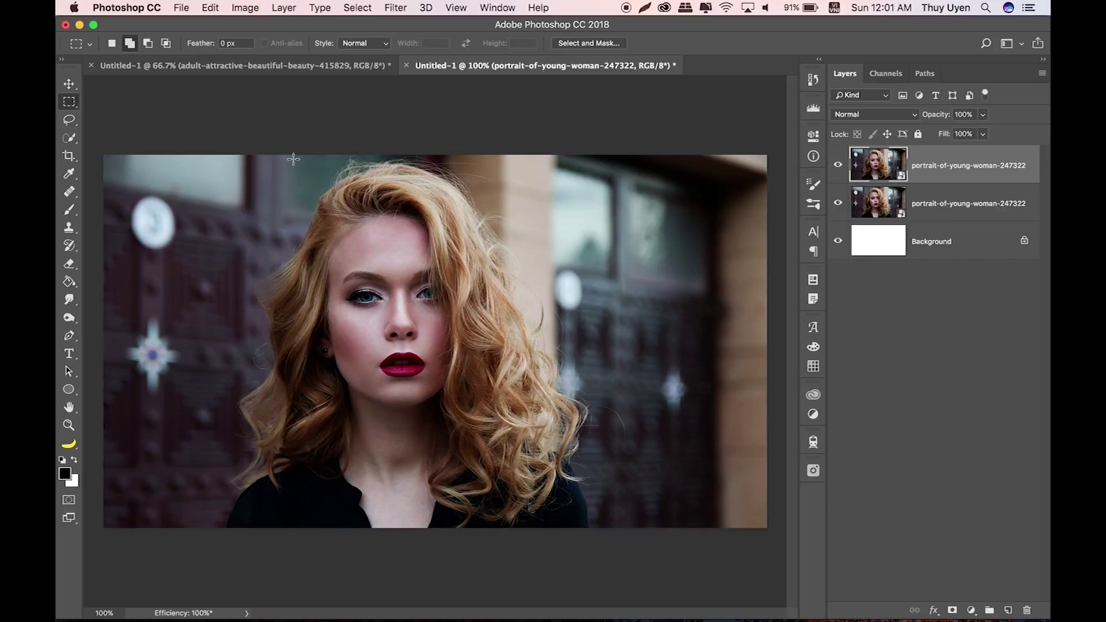
drag(274, 163, 570, 475)
click(403, 7)
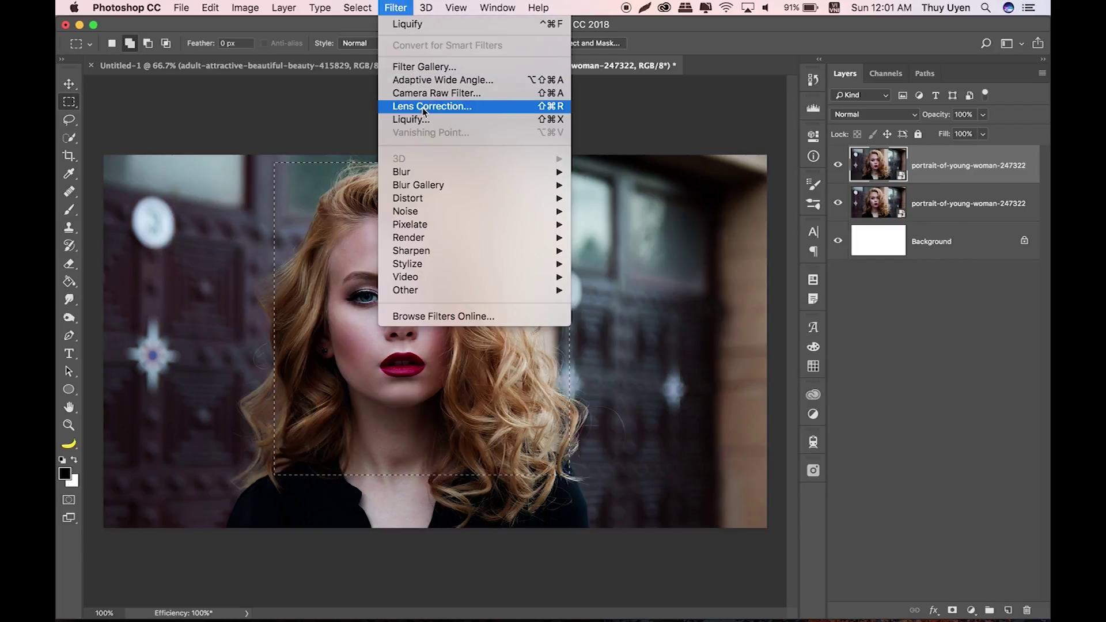
click(425, 120)
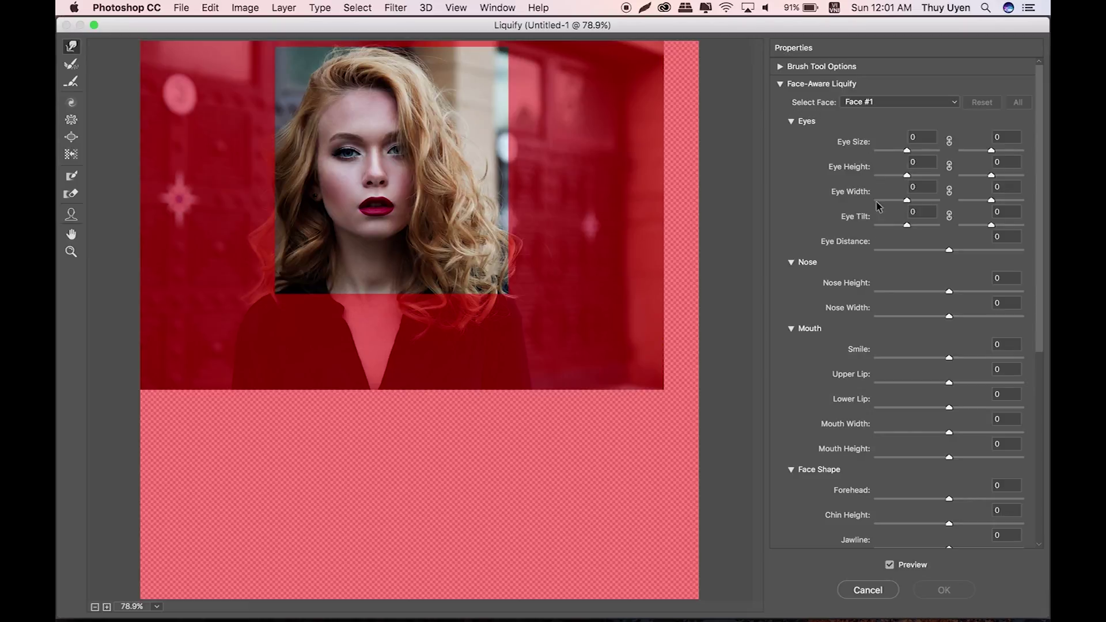
Set the mouth's Smile to -100, Upper Lip to 18 and Lower Lip to 33, and apply the Liquify filter.
drag(949, 358, 824, 369)
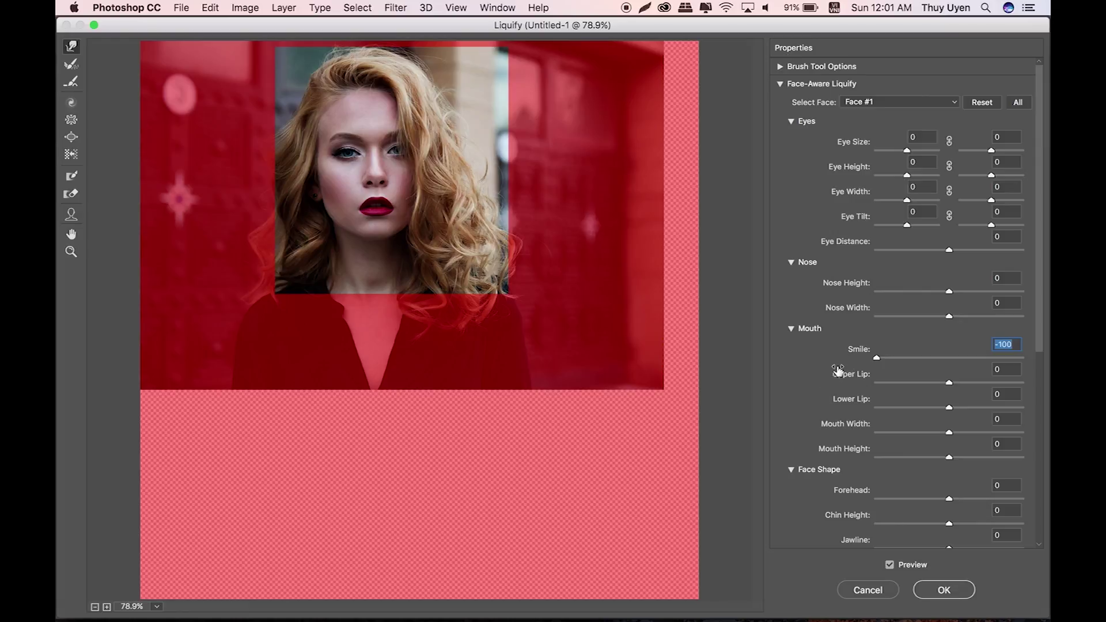
drag(949, 385, 971, 415)
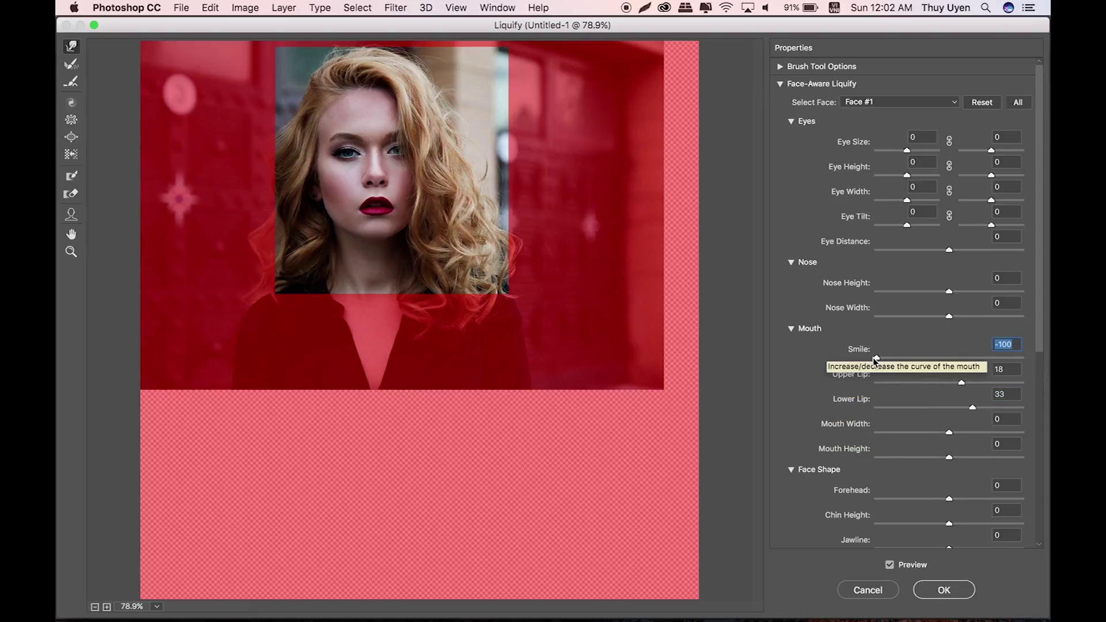
scroll(833, 384, down, 5)
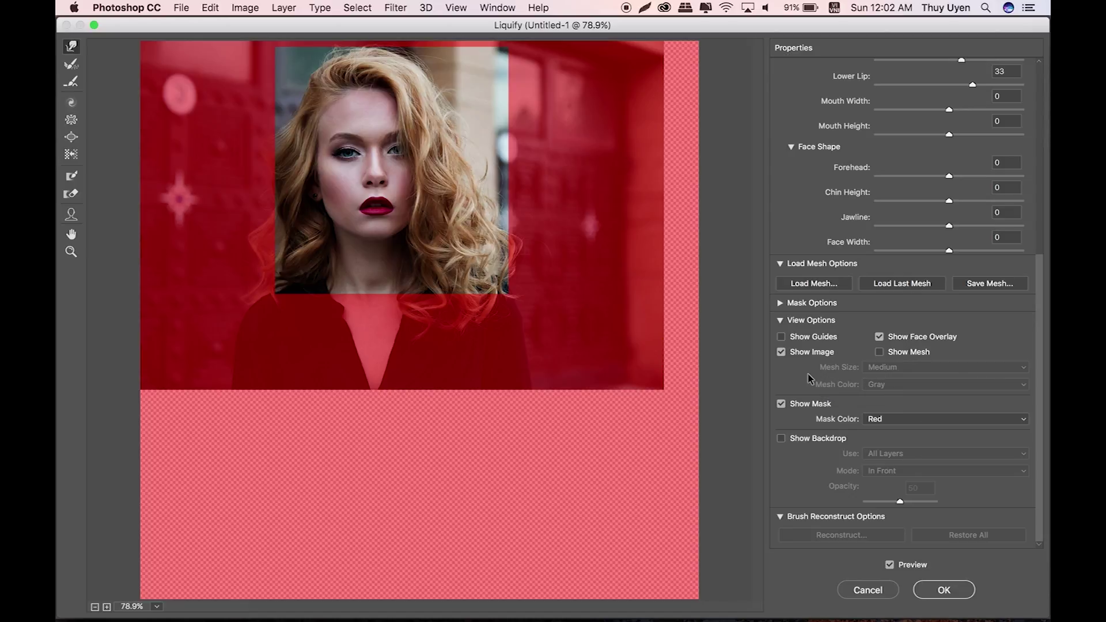
scroll(810, 378, up, 5)
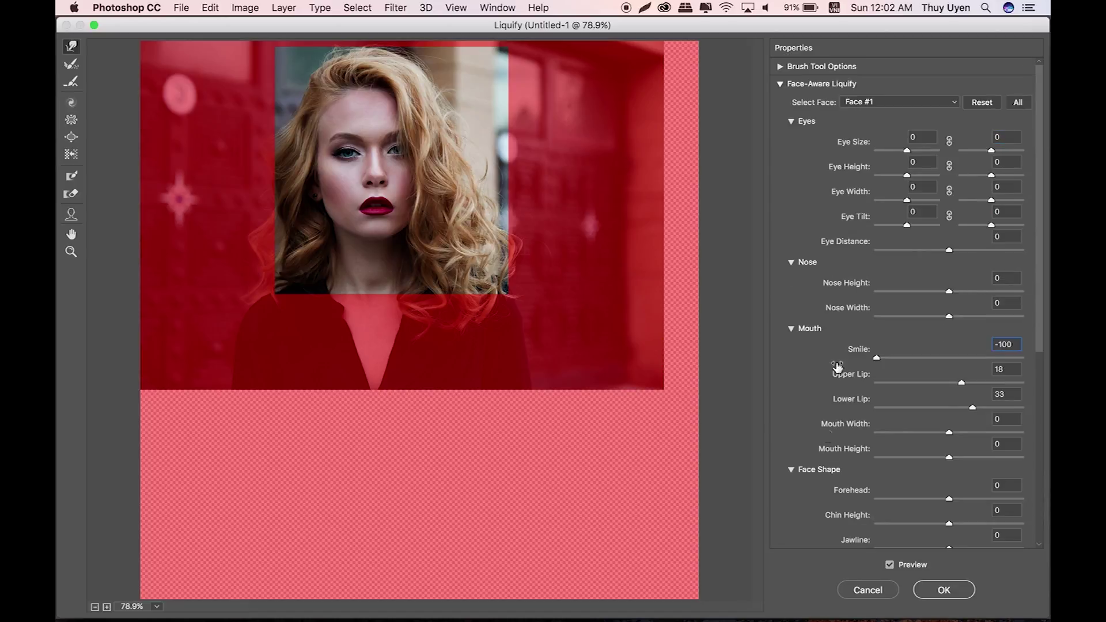
click(950, 107)
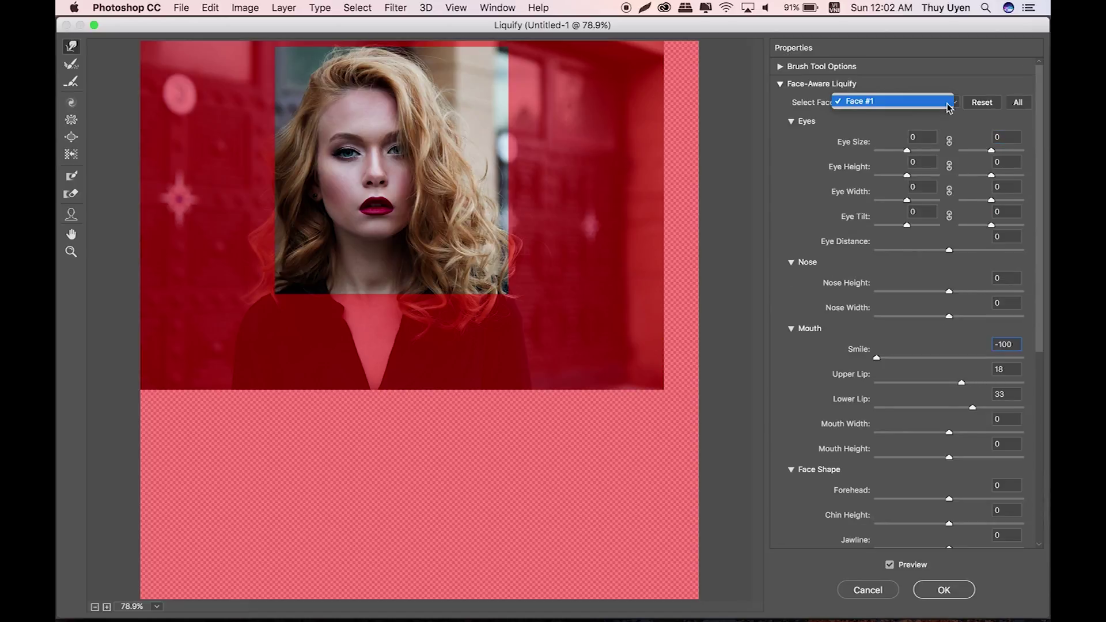
click(950, 106)
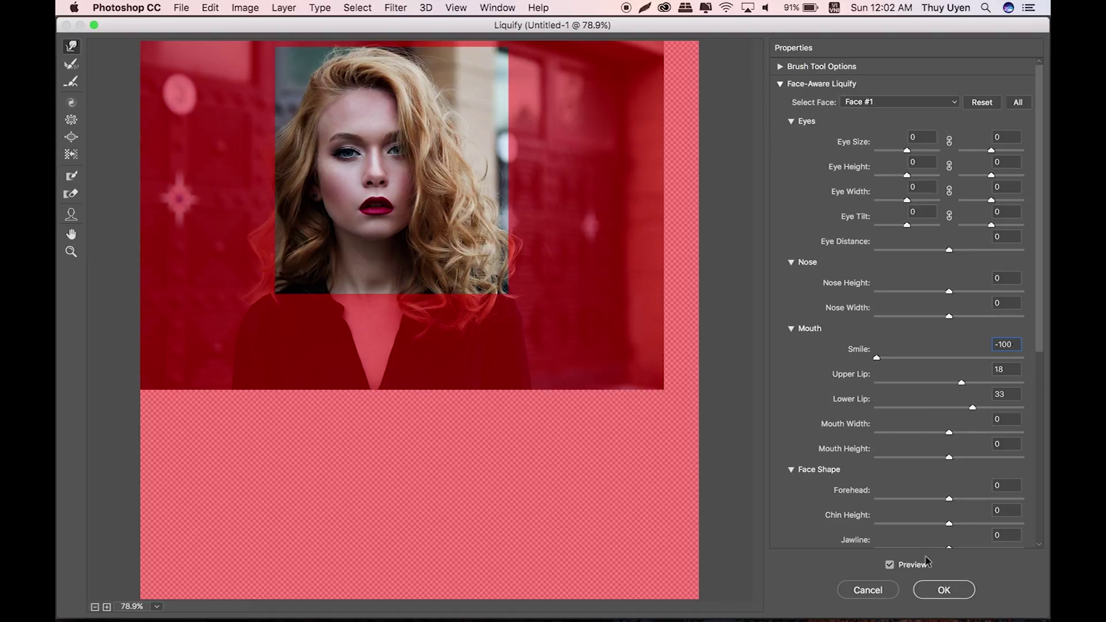
click(948, 590)
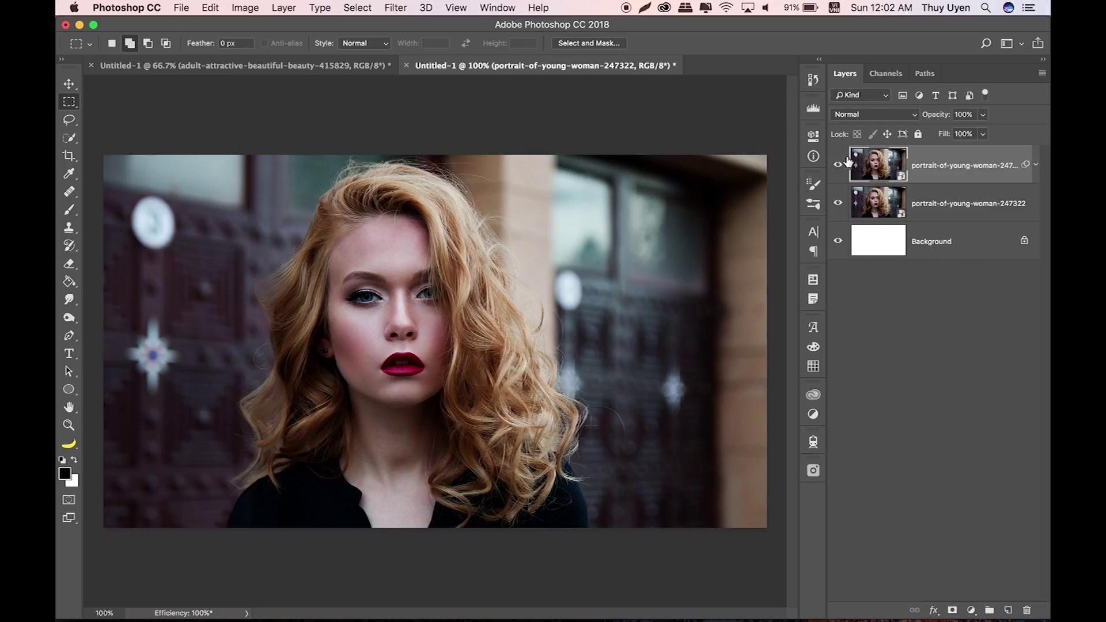
Toggle the liquified layer's visibility to compare with the original, dismiss the notification, and return to the yellow-background portrait document.
click(839, 165)
click(838, 165)
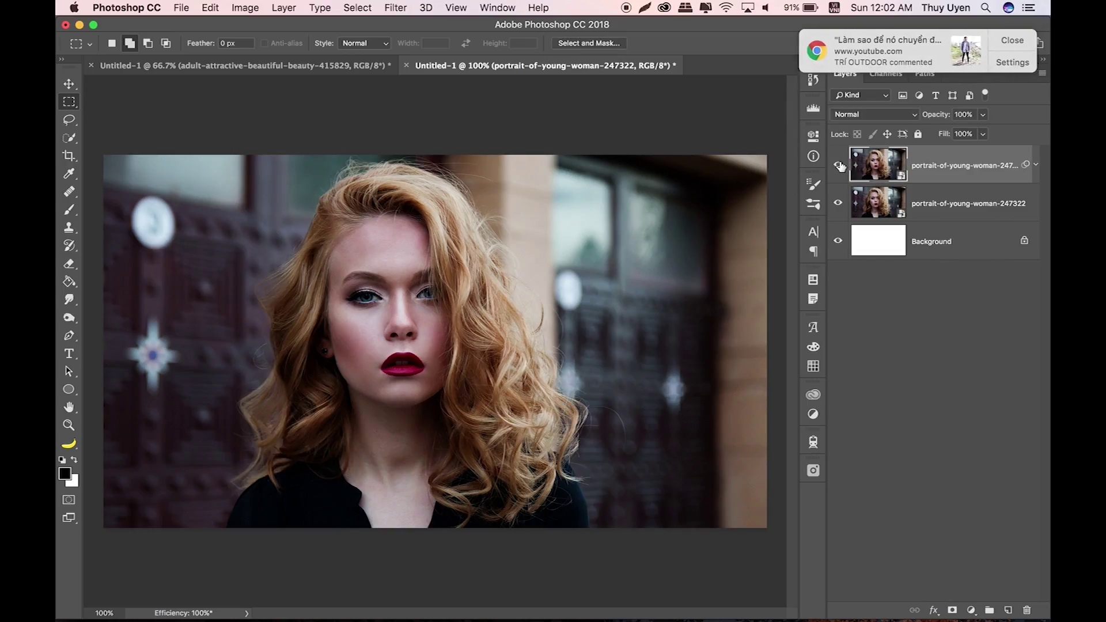
click(1017, 40)
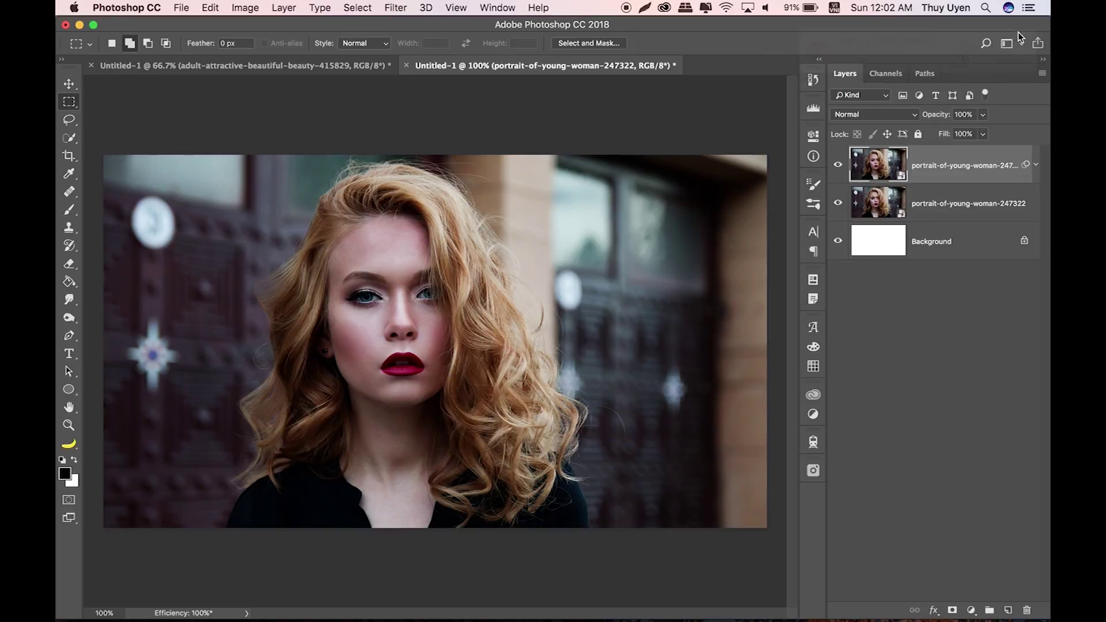
click(326, 68)
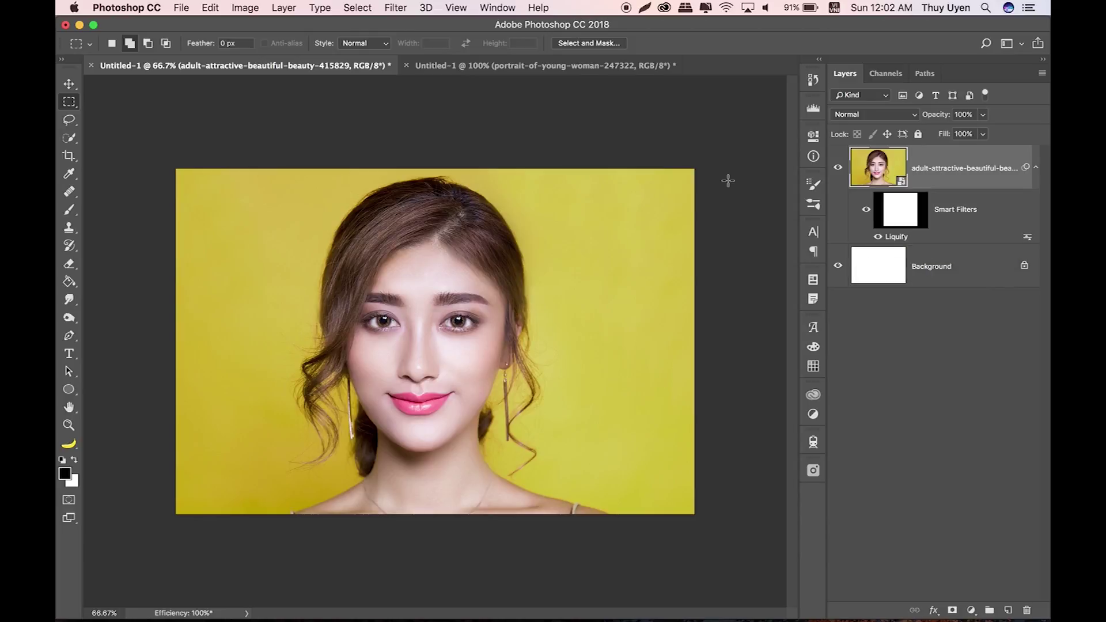
Create a new 1920 × 1280 px document and insert the Pexels photo of the woman in front of the green wall.
key(super+n)
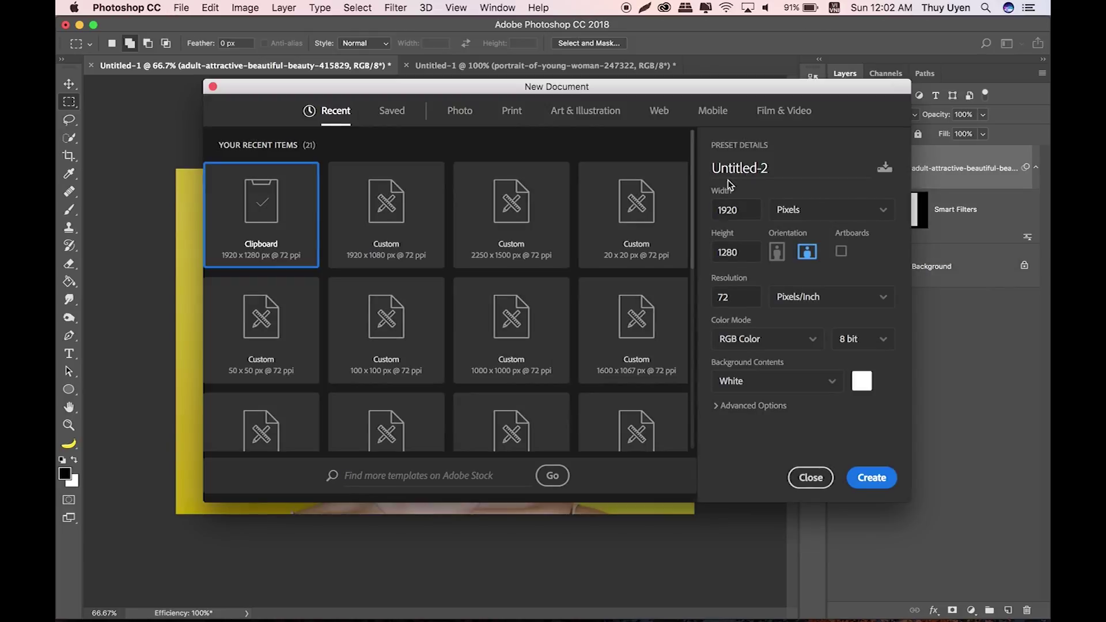
key(Return)
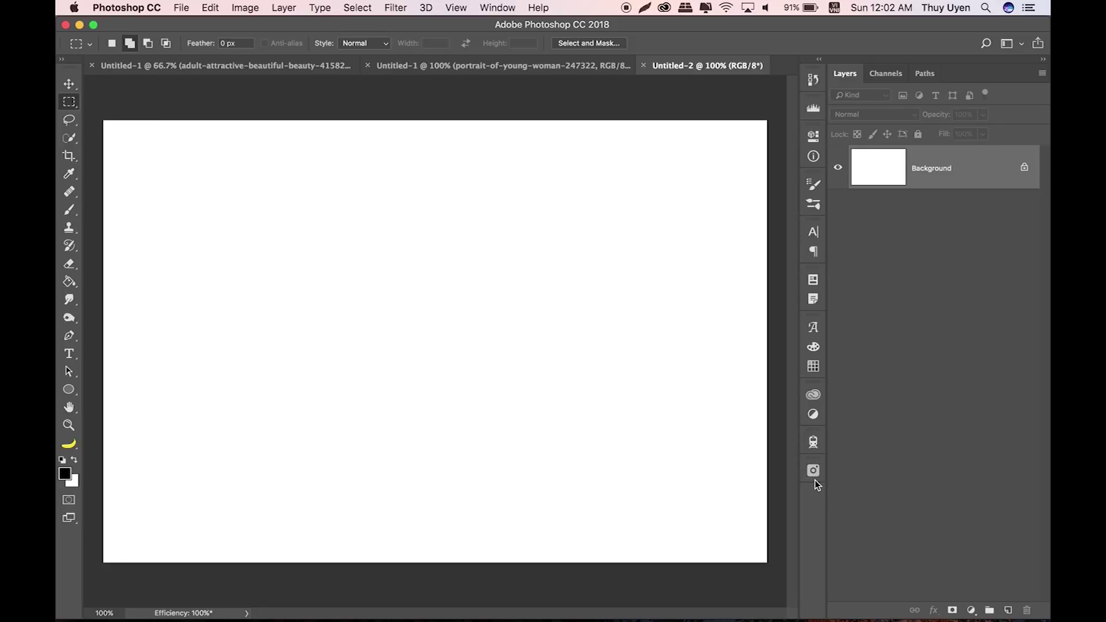
click(813, 472)
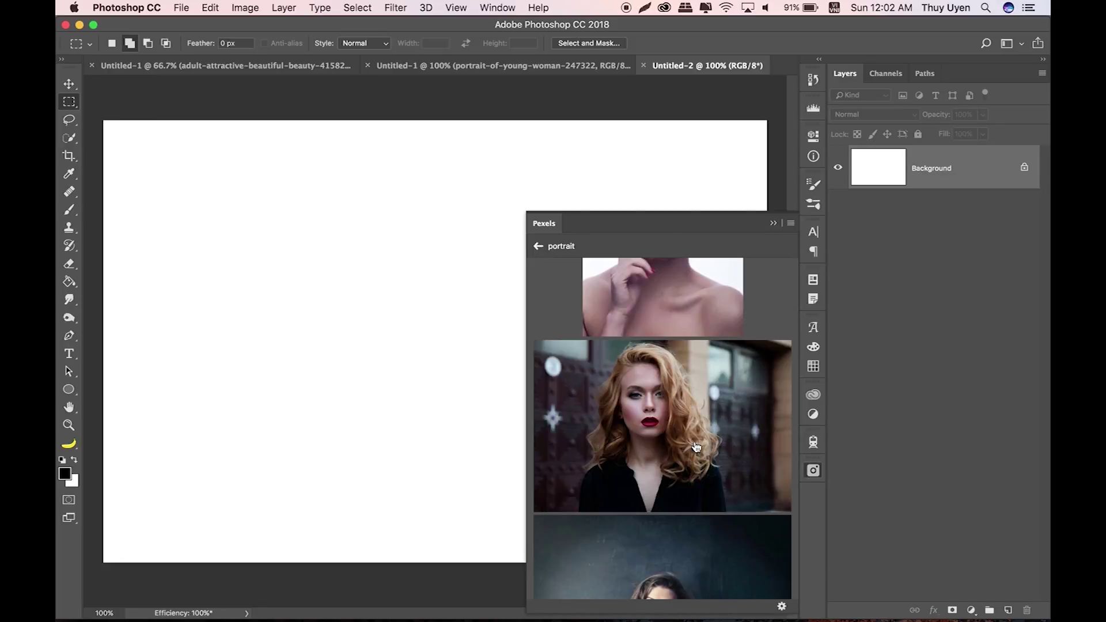
scroll(694, 445, down, 5)
scroll(696, 446, down, 10)
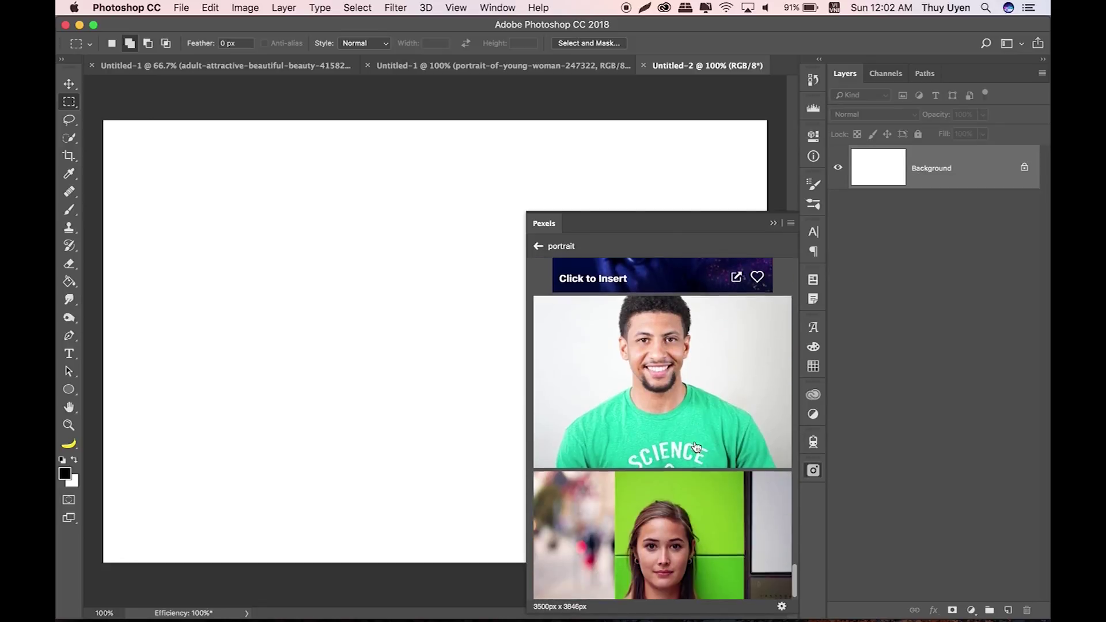
scroll(696, 447, down, 5)
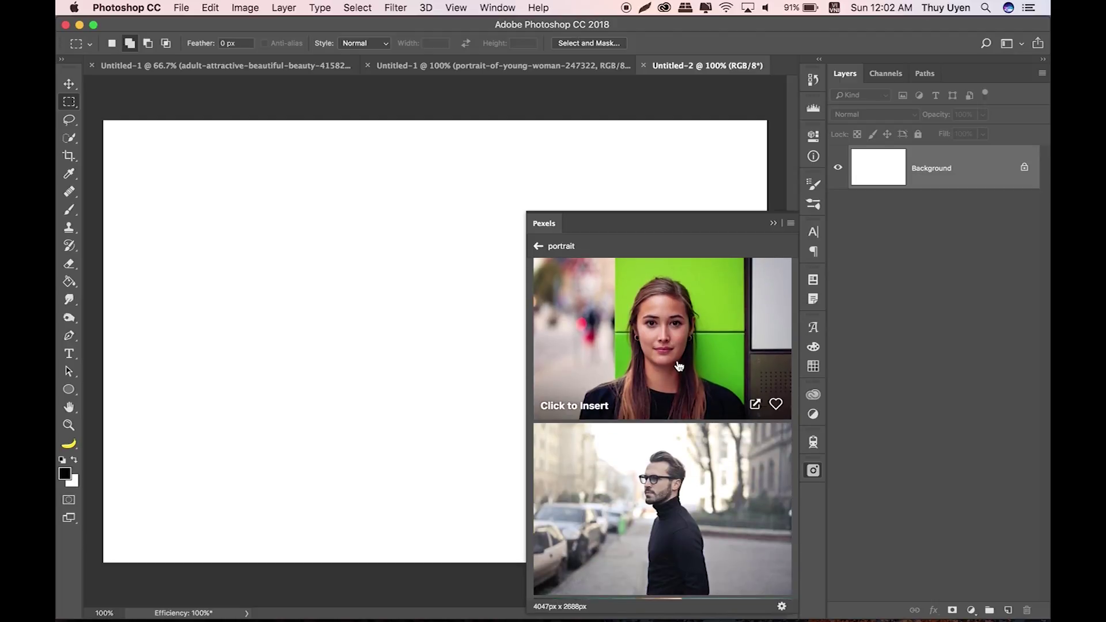
click(680, 368)
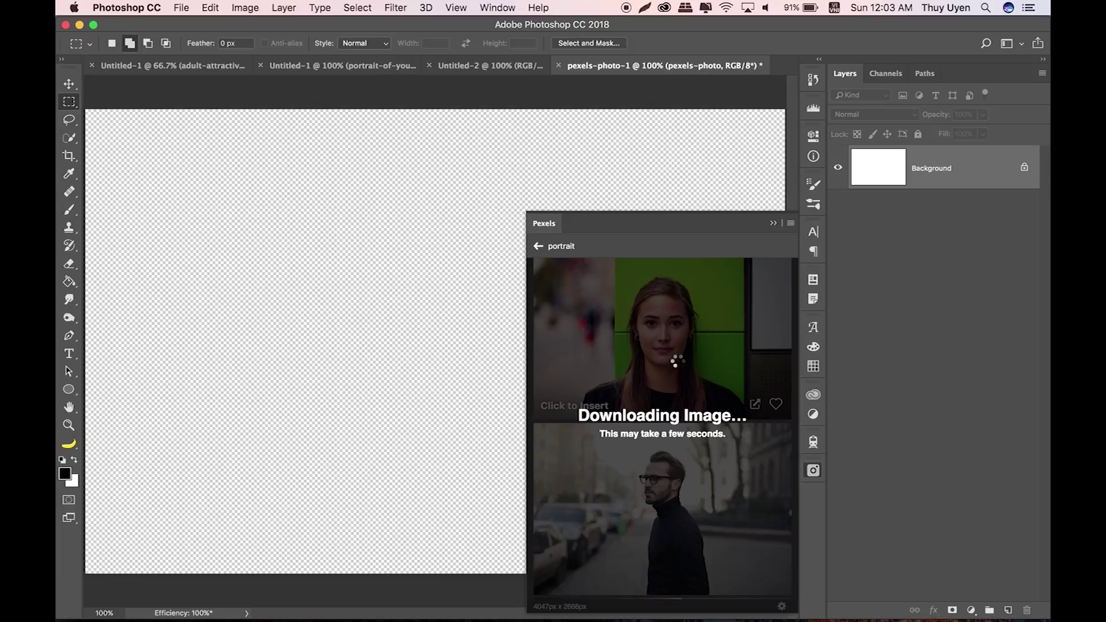
Insert the Pexels close-up portrait of the blond-haired woman, duplicate its layer, and collapse the Pexels photo browser.
scroll(697, 449, down, 2)
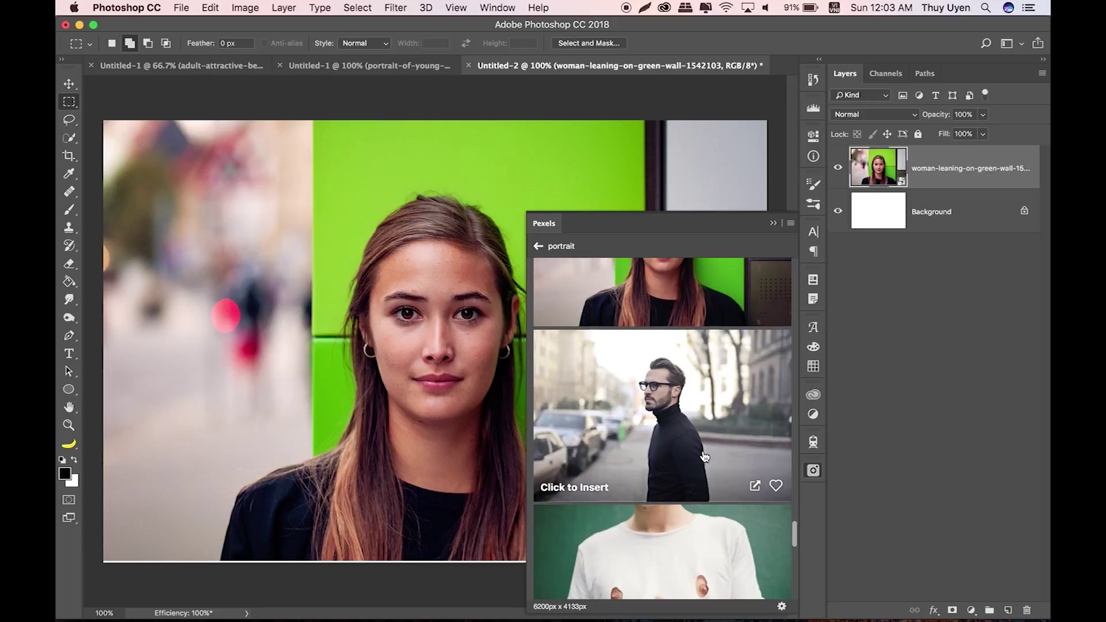
scroll(704, 457, down, 10)
scroll(704, 457, down, 8)
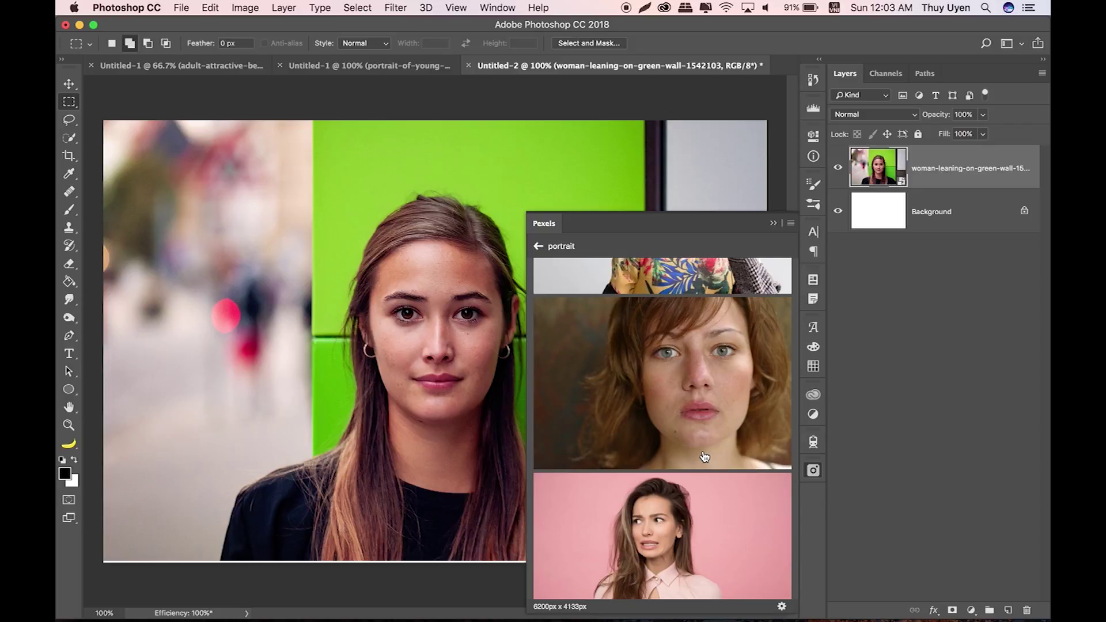
mouse_move(708, 423)
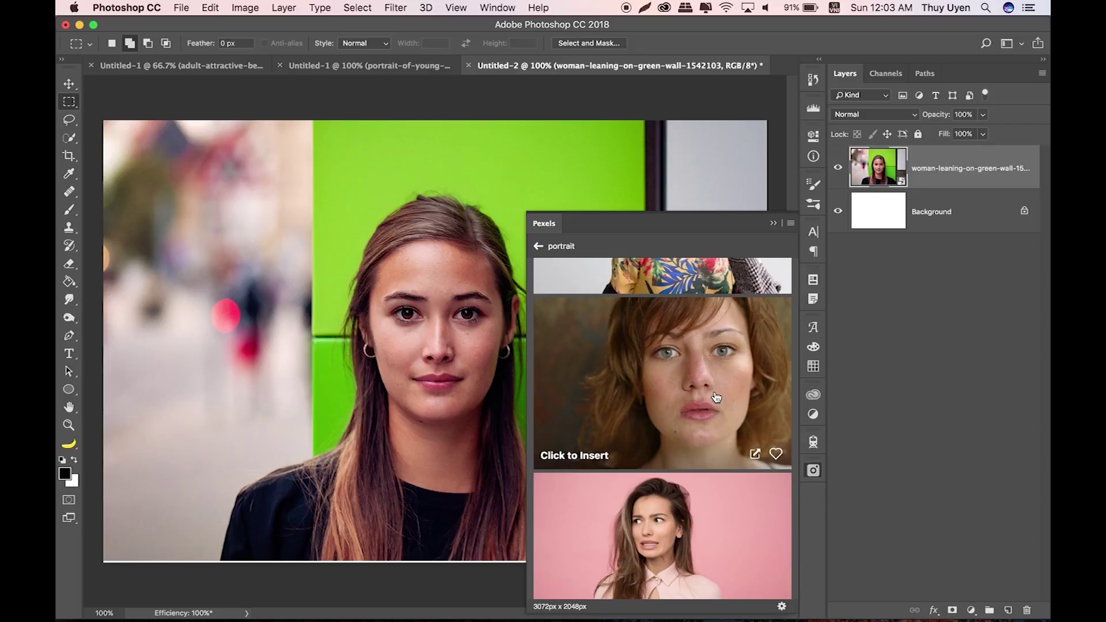
click(715, 395)
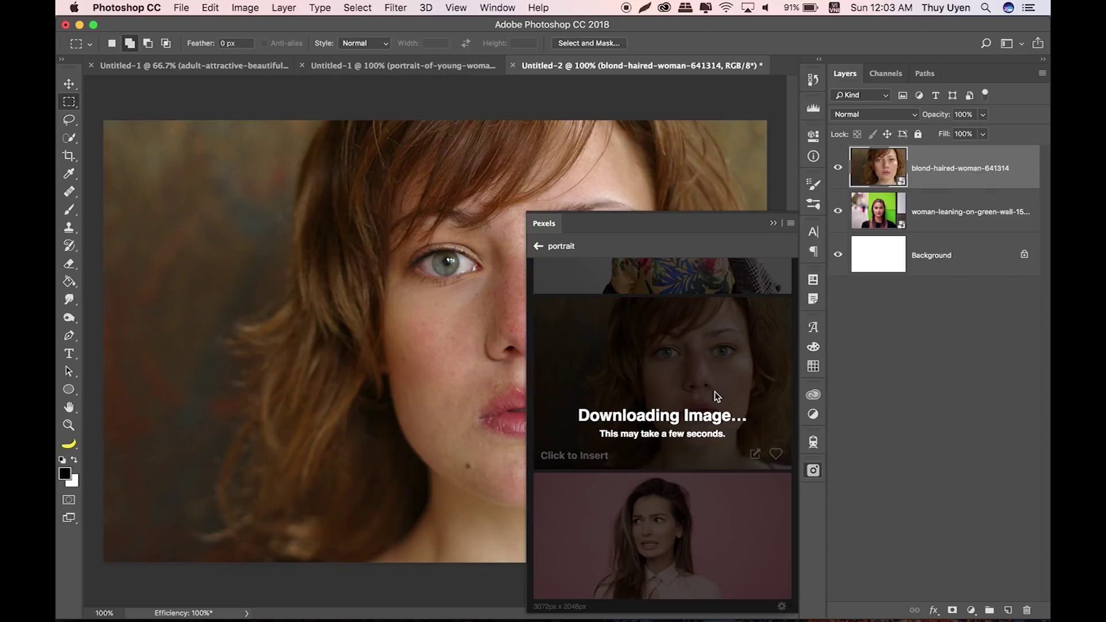
click(773, 224)
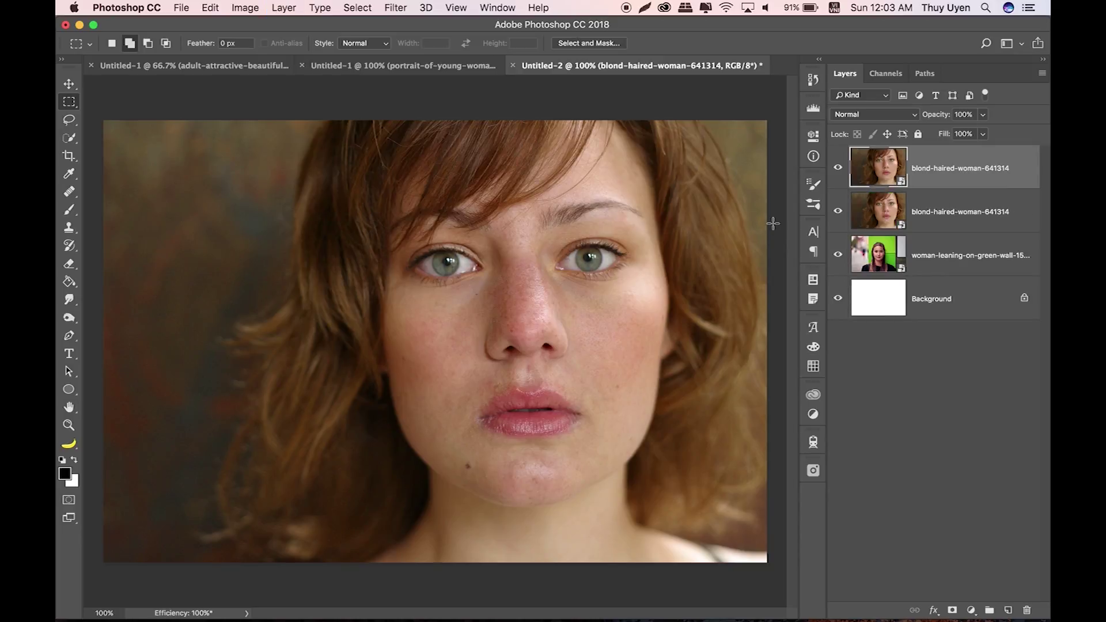
Make a rectangular selection around the woman's mouth on the top portrait layer and start the Liquify filter on it.
drag(425, 371, 645, 468)
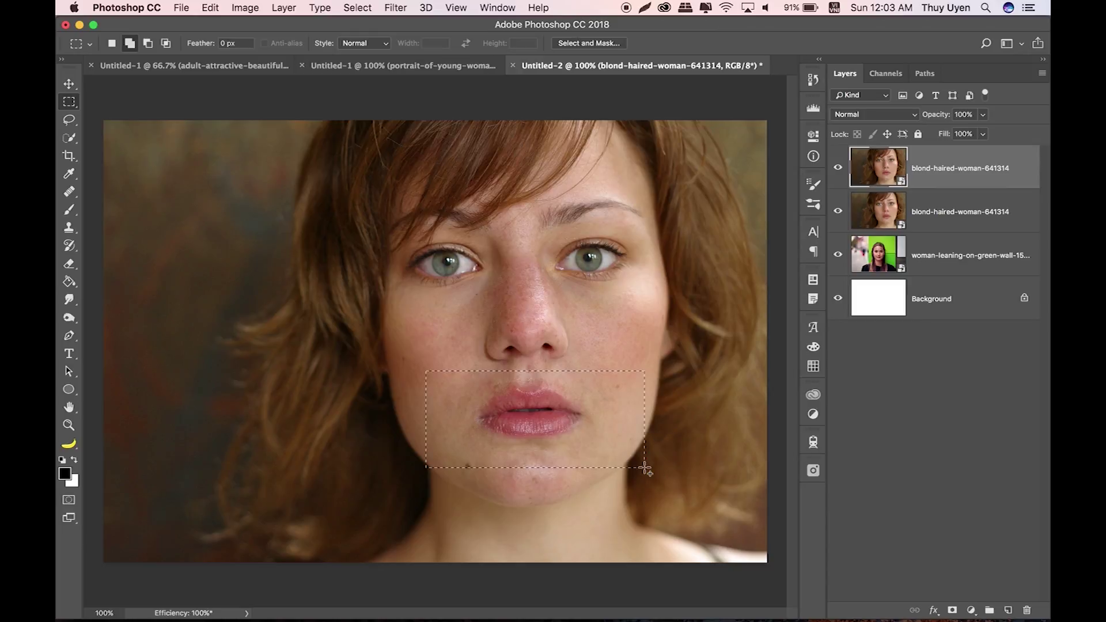
click(398, 8)
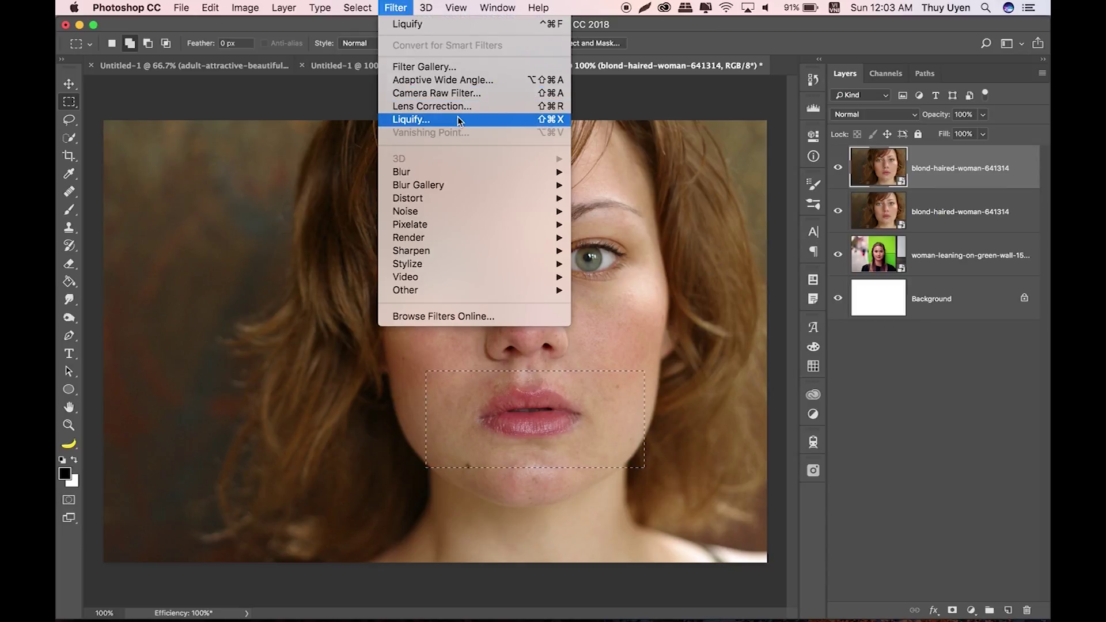
click(459, 119)
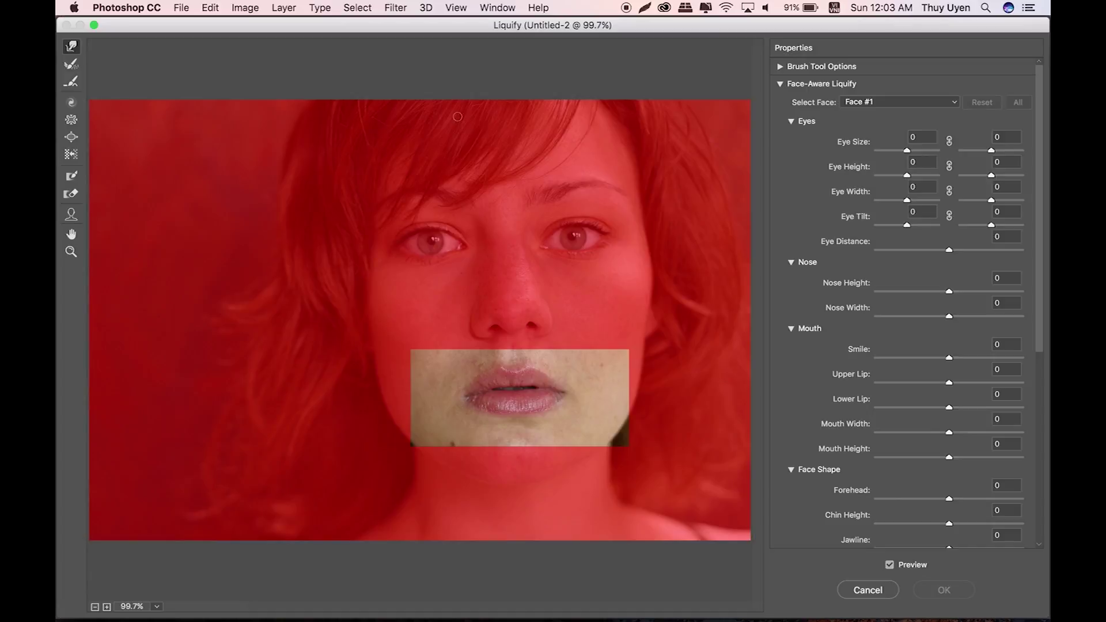
Set the mouth's Smile to 100, Upper Lip to -46, Lower Lip to 29, Mouth Width to 56 and Mouth Height to 25.
drag(949, 358, 1047, 361)
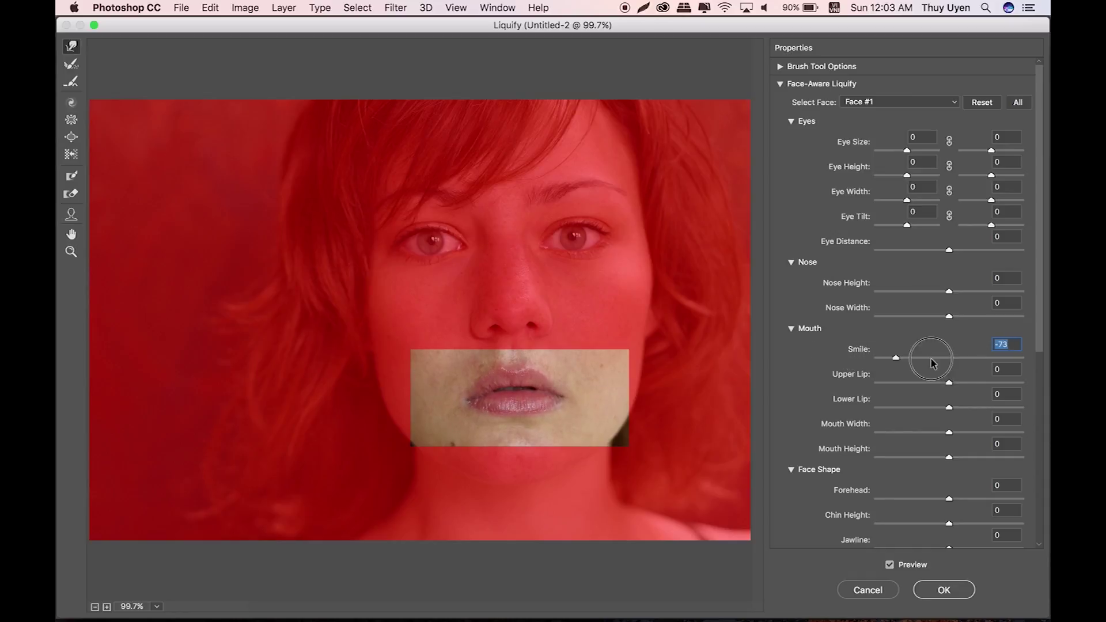
drag(1021, 358, 902, 358)
drag(876, 358, 1029, 358)
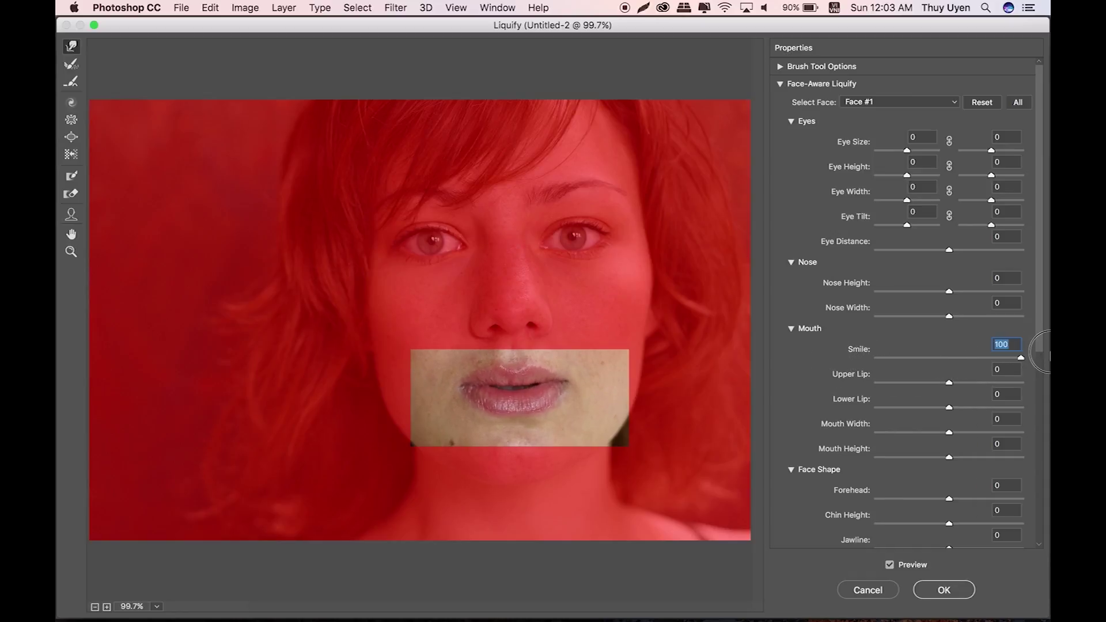
drag(949, 386, 974, 421)
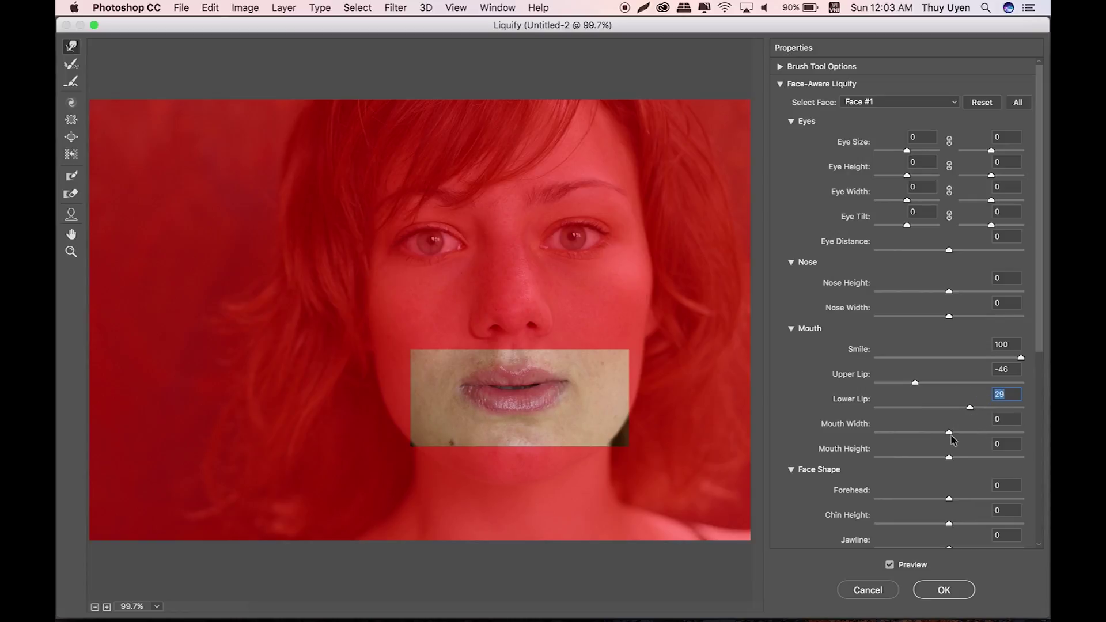
drag(949, 433, 968, 472)
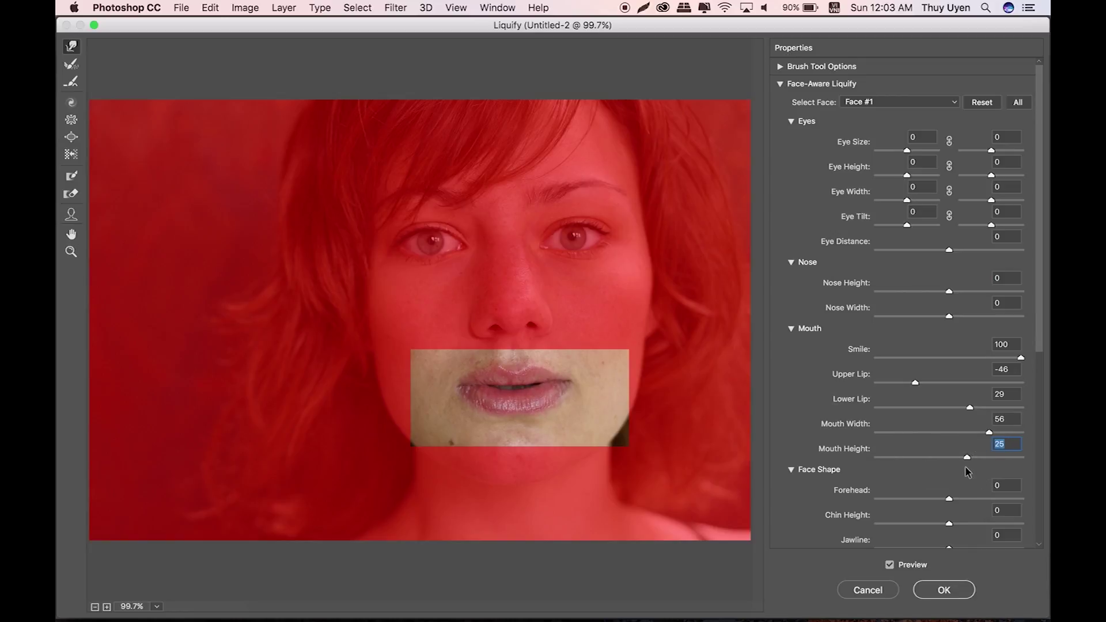
Toggle the Liquify preview off and on to compare the mouth with the original, and apply the filter.
click(890, 566)
click(891, 566)
click(890, 565)
click(891, 566)
click(939, 590)
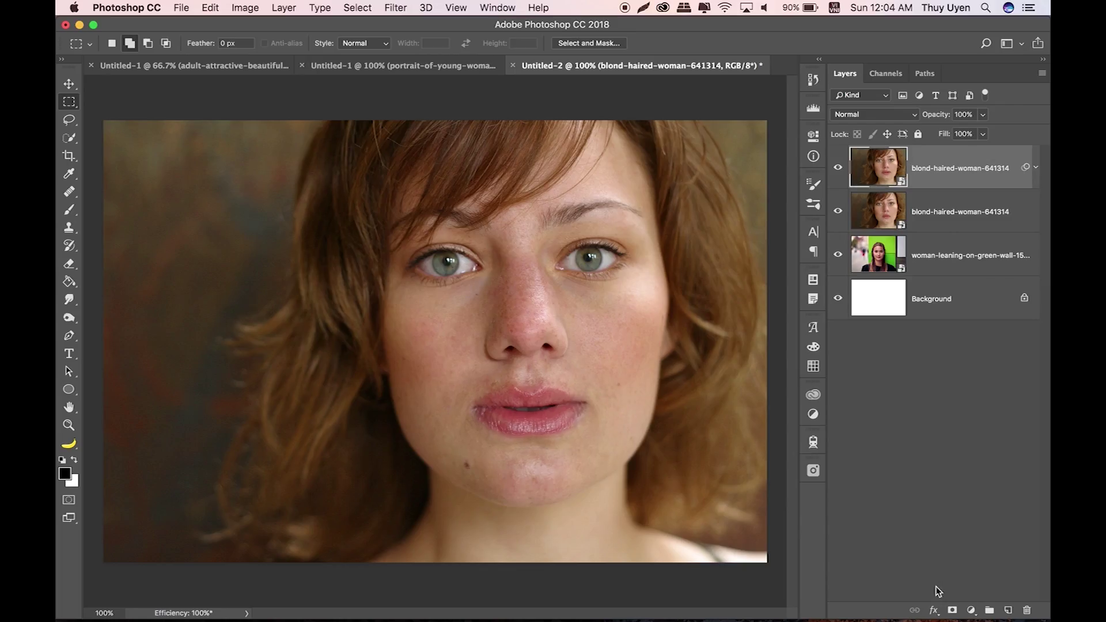
Toggle the visibility of the top blond-haired woman layer to compare the liquified mouth with the original, leaving the layer shown.
key(super+minus)
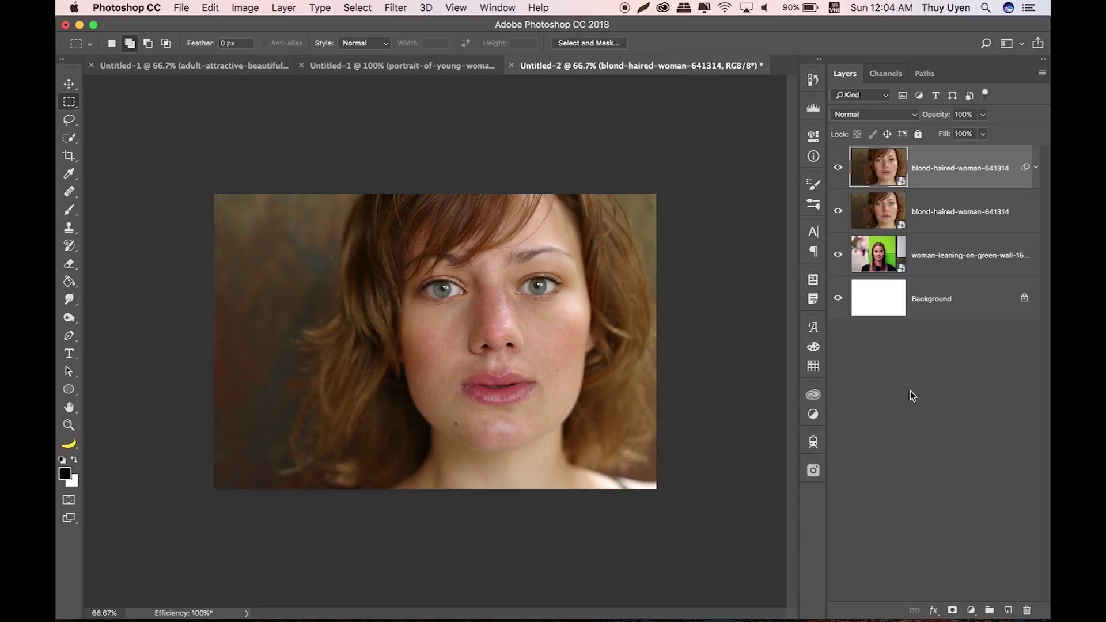
click(839, 167)
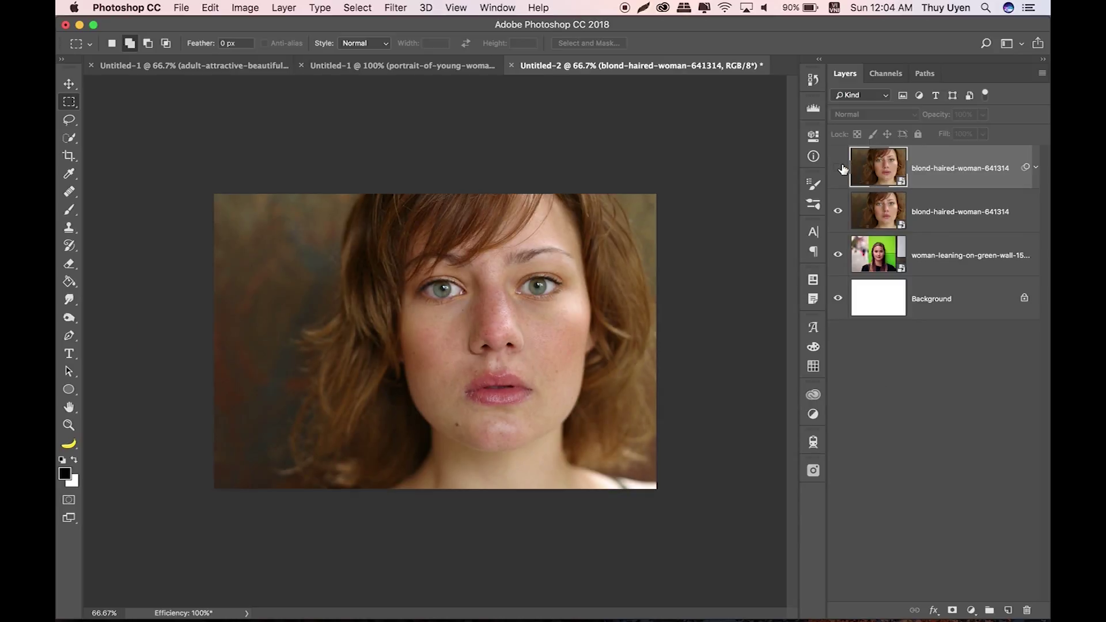
click(839, 167)
click(840, 168)
click(840, 168)
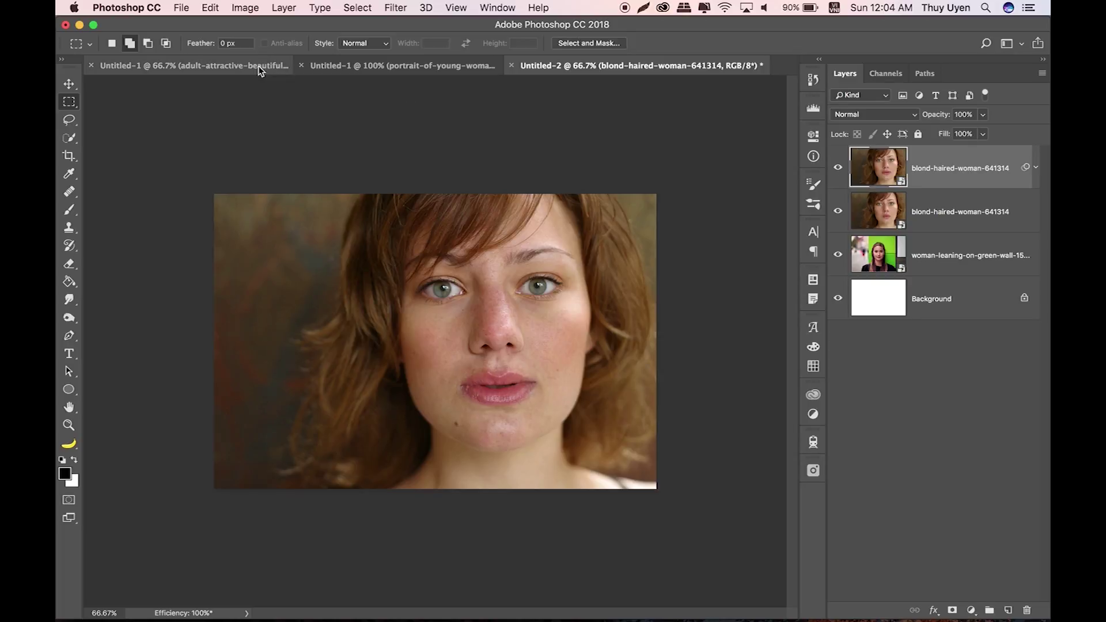